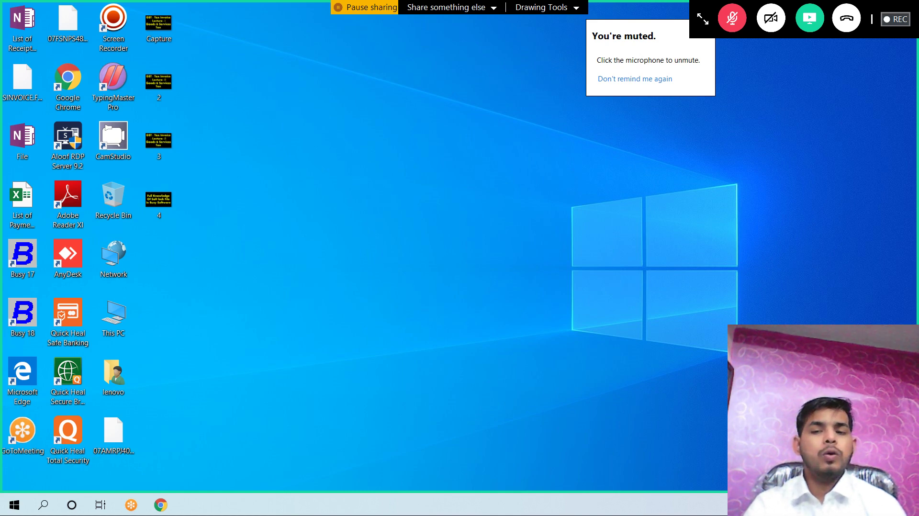
Restore the browser and select the new GSTIN in the Gmail approval email
{"action": "left_click", "coordinate": [161, 505]}
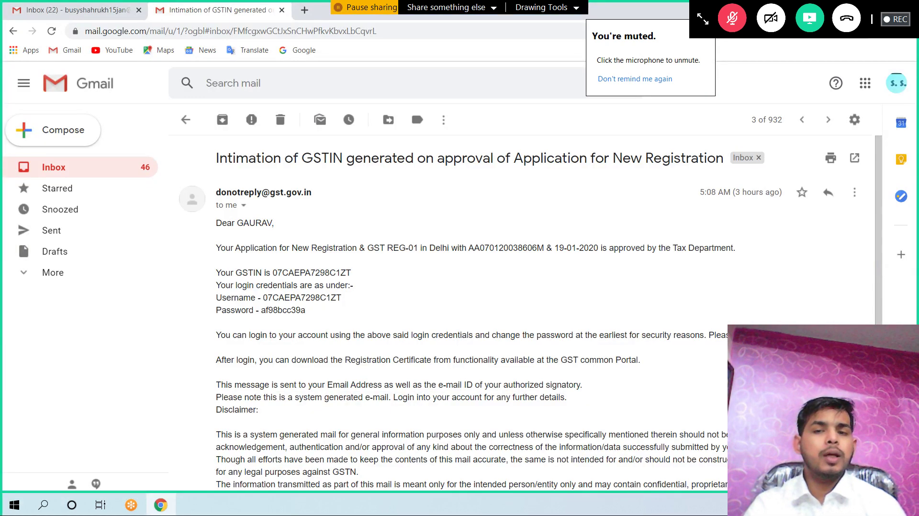
{"action": "left_click_drag", "start_coordinate": [274, 273], "coordinate": [351, 272]}
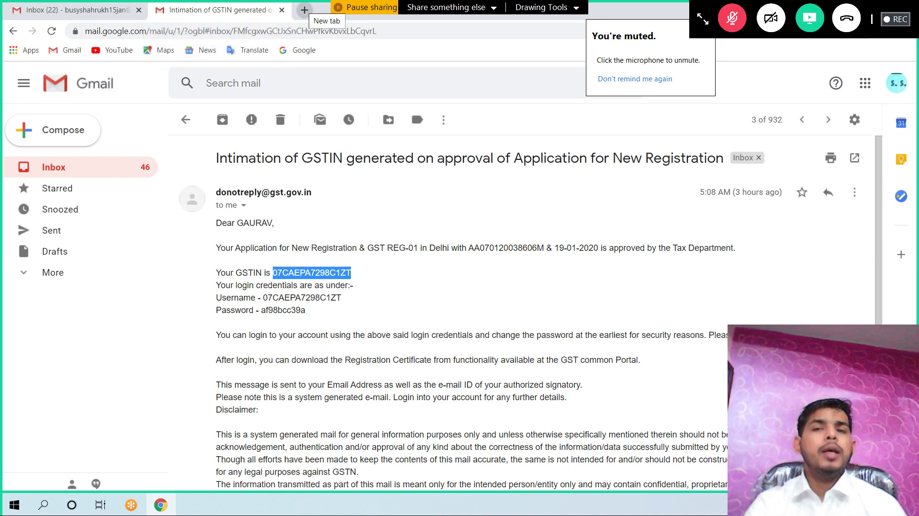
Go to gst.gov.in in a new tab and open its Login page
{"action": "left_click", "coordinate": [304, 9]}
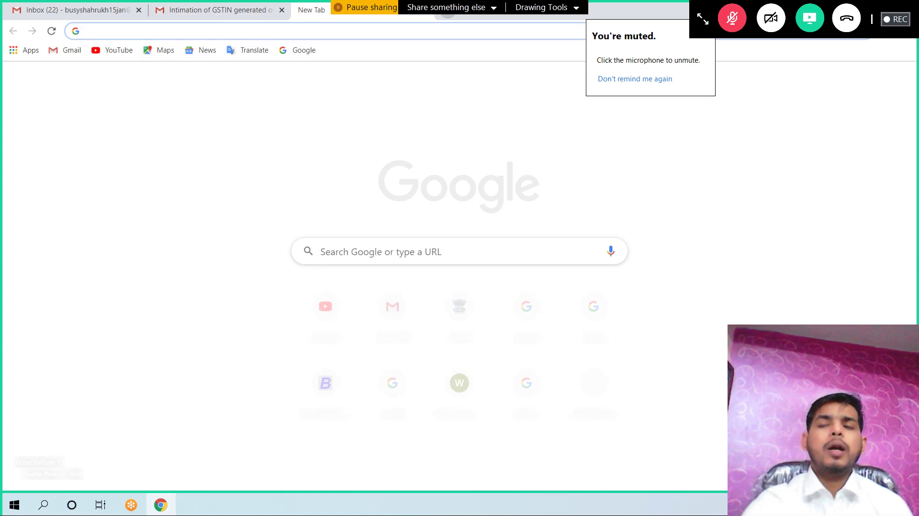
{"action": "type", "text": "gst.gov.in"}
{"action": "key", "text": "Return"}
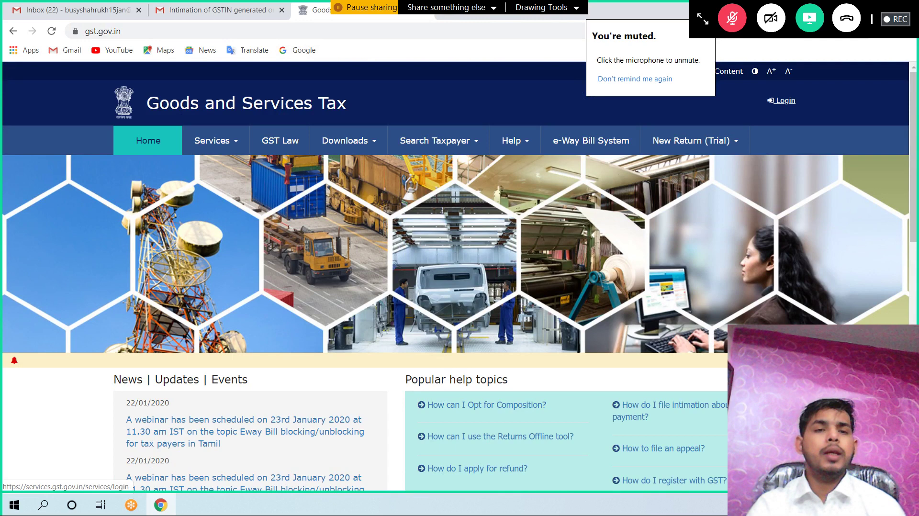
{"action": "left_click", "coordinate": [781, 100]}
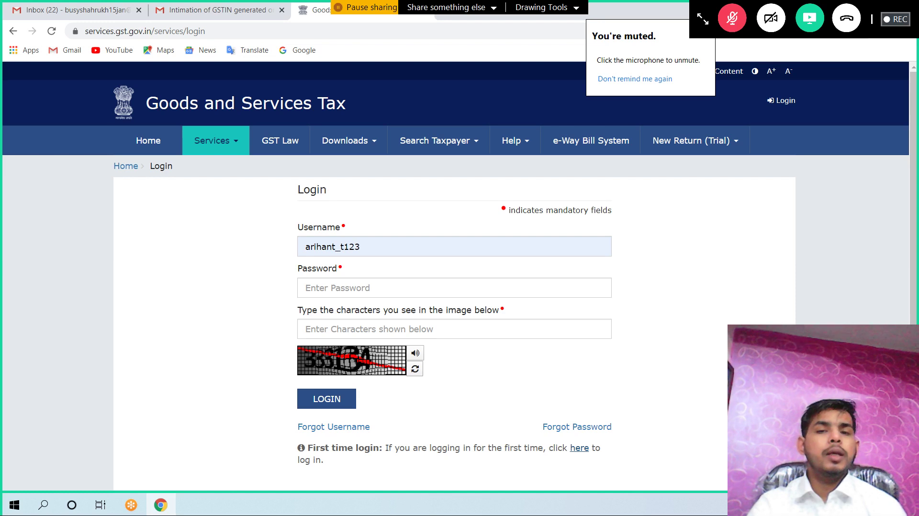
Clear the prefilled username, open the first-time New User Login form, then return to Gmail
{"action": "left_click", "coordinate": [336, 247]}
{"action": "double_click", "coordinate": [332, 247]}
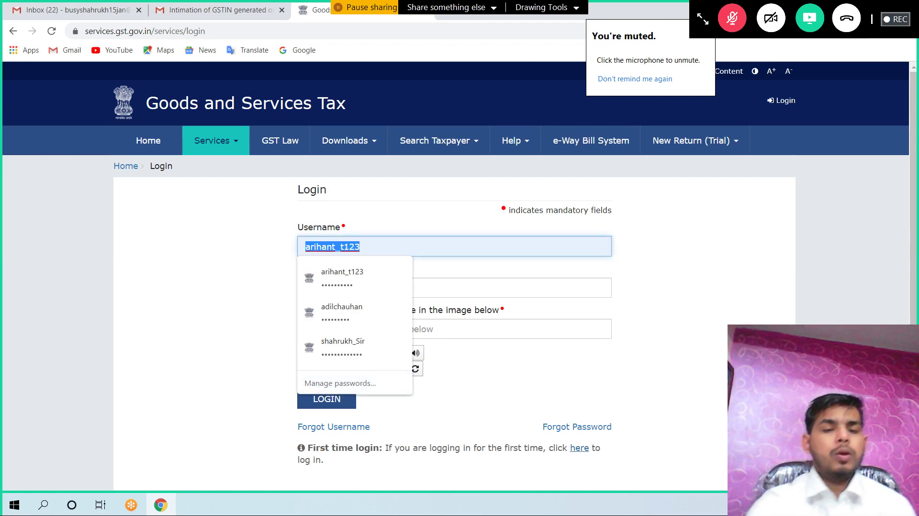
{"action": "key", "text": "BackSpace"}
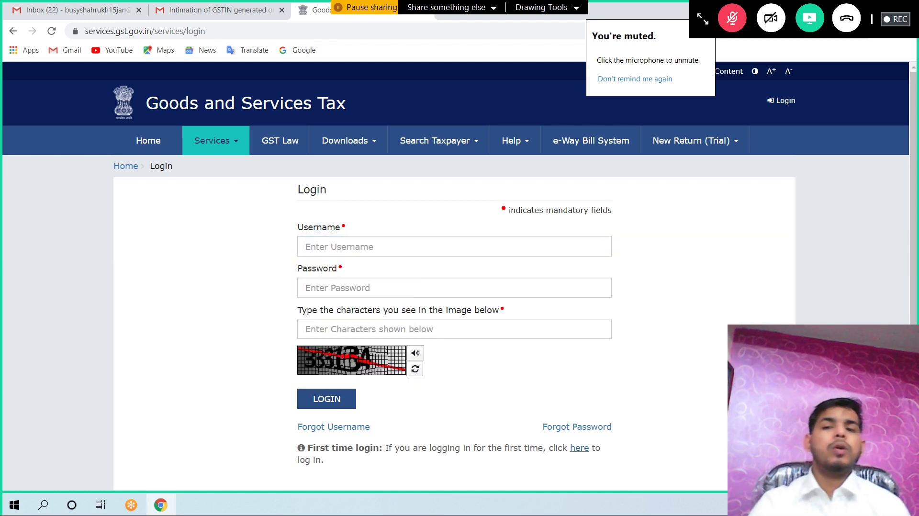
{"action": "scroll", "coordinate": [455, 239], "scroll_direction": "down", "scroll_amount": 3}
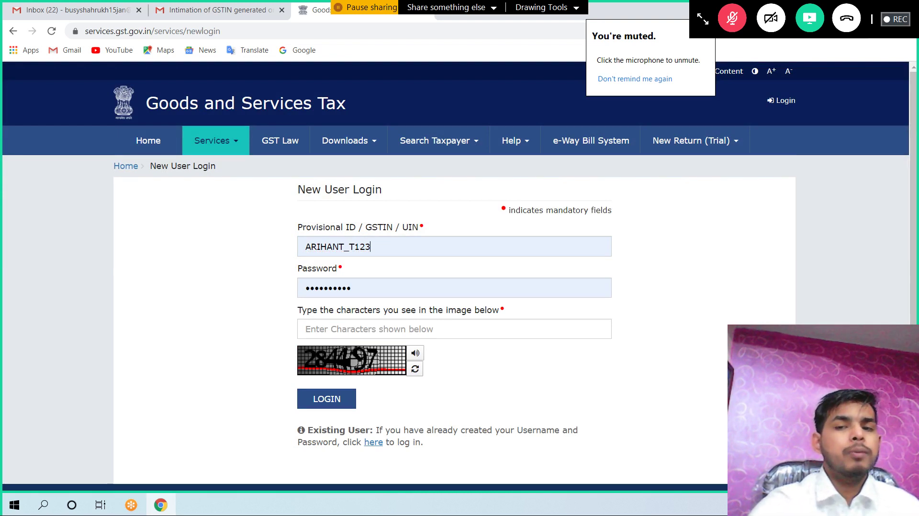
{"action": "left_click", "coordinate": [364, 247]}
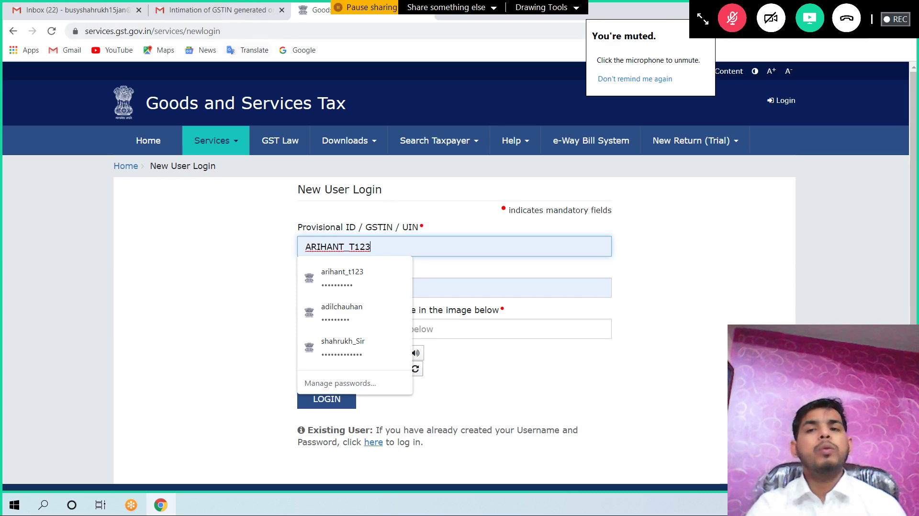
{"action": "key", "text": "ctrl+shift+Tab"}
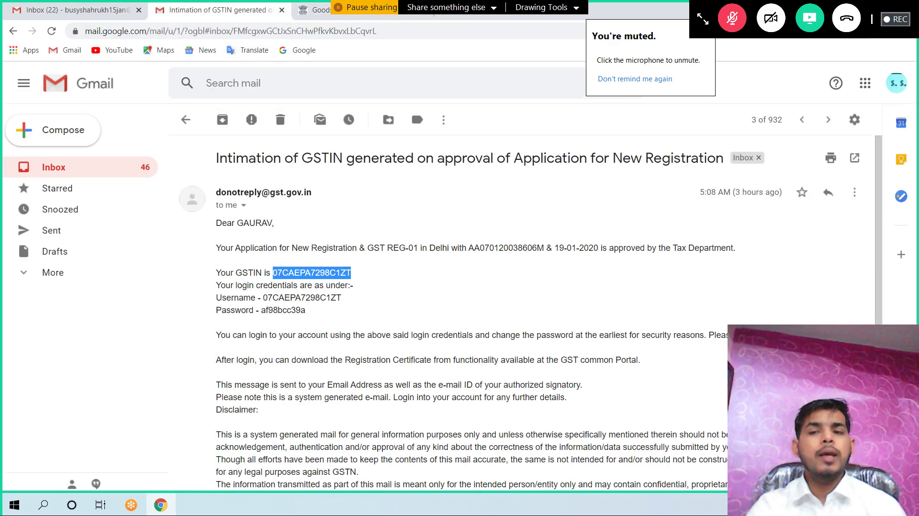
Copy the emailed username into the Provisional ID / GSTIN / UIN field
{"action": "left_click_drag", "start_coordinate": [263, 297], "coordinate": [342, 297]}
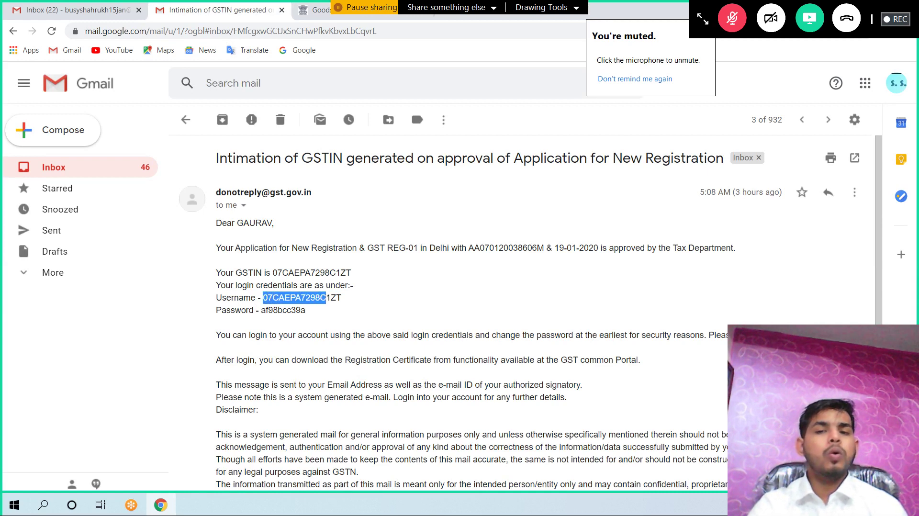
{"action": "right_click", "coordinate": [331, 299]}
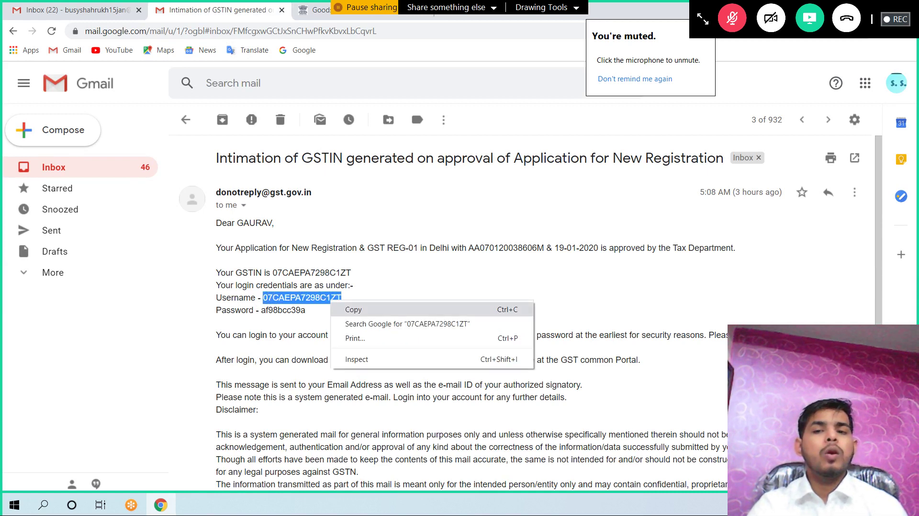
{"action": "left_click", "coordinate": [345, 307]}
{"action": "key", "text": "ctrl+Tab"}
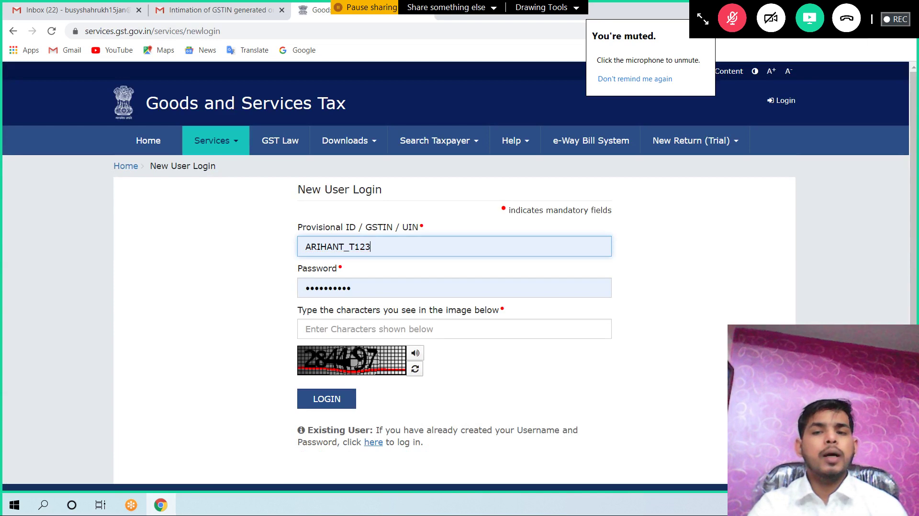
{"action": "double_click", "coordinate": [338, 247]}
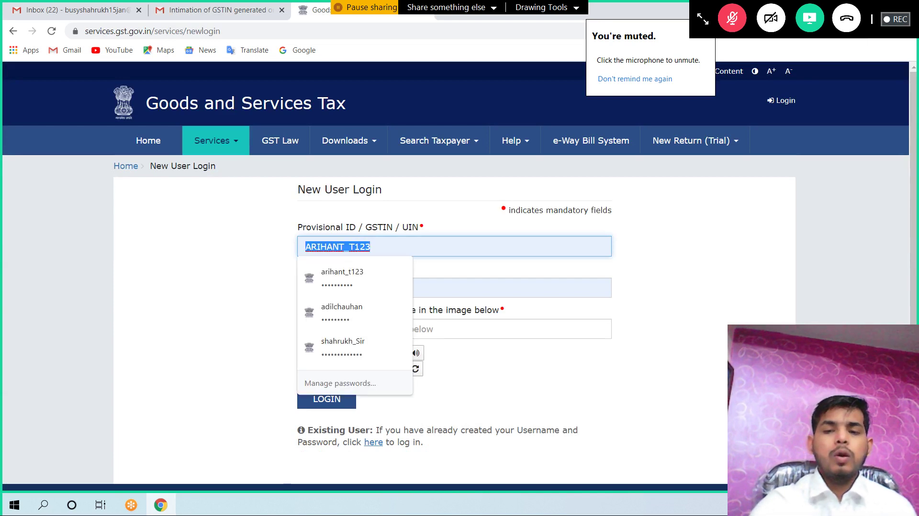
{"action": "key", "text": "ctrl+v"}
Copy the temporary password from the email and move to the Password field
{"action": "key", "text": "ctrl+shift+Tab"}
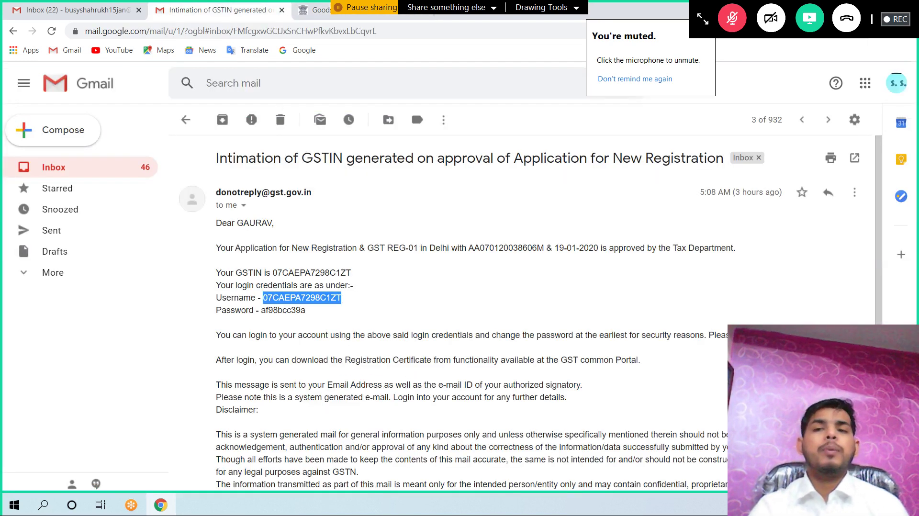
{"action": "double_click", "coordinate": [283, 310]}
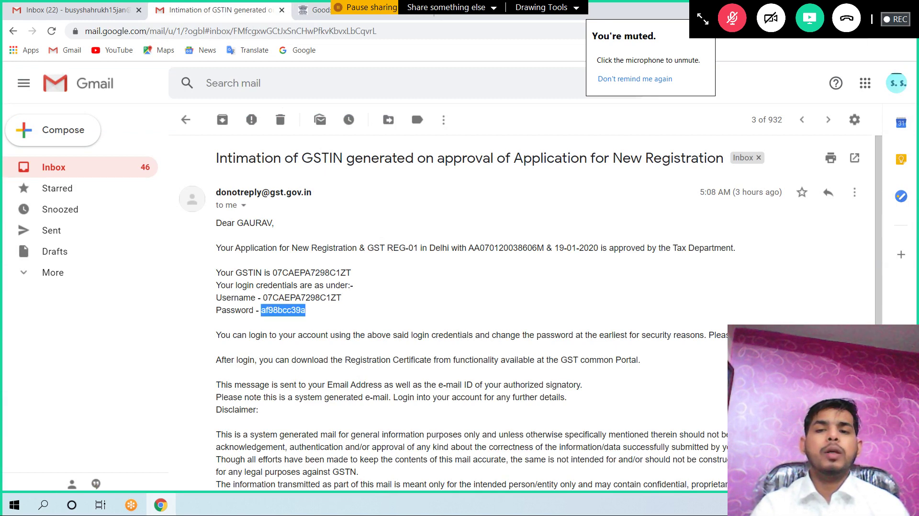
{"action": "right_click", "coordinate": [283, 311]}
{"action": "left_click", "coordinate": [299, 317]}
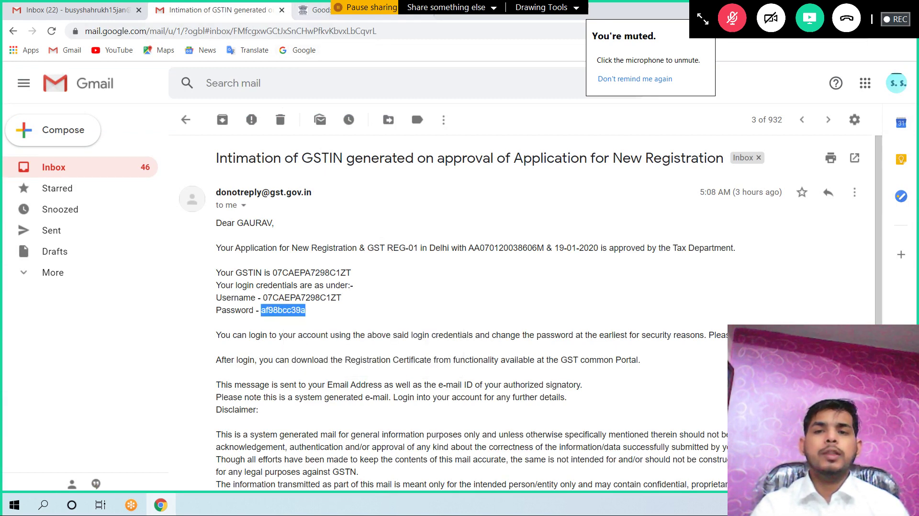
{"action": "key", "text": "ctrl+Tab"}
{"action": "key", "text": "Tab"}
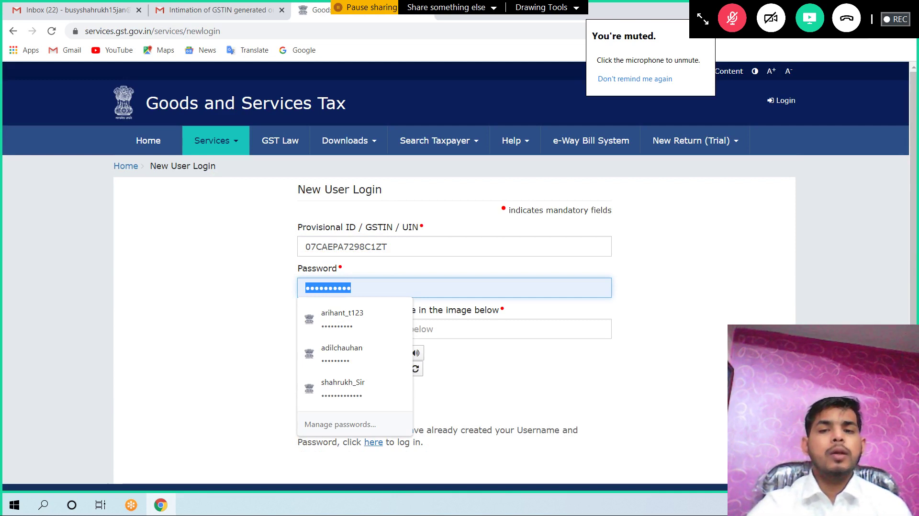
Try pasting the copied temporary password into the Password field, then clear it
{"action": "right_click", "coordinate": [331, 288]}
{"action": "left_click", "coordinate": [360, 367]}
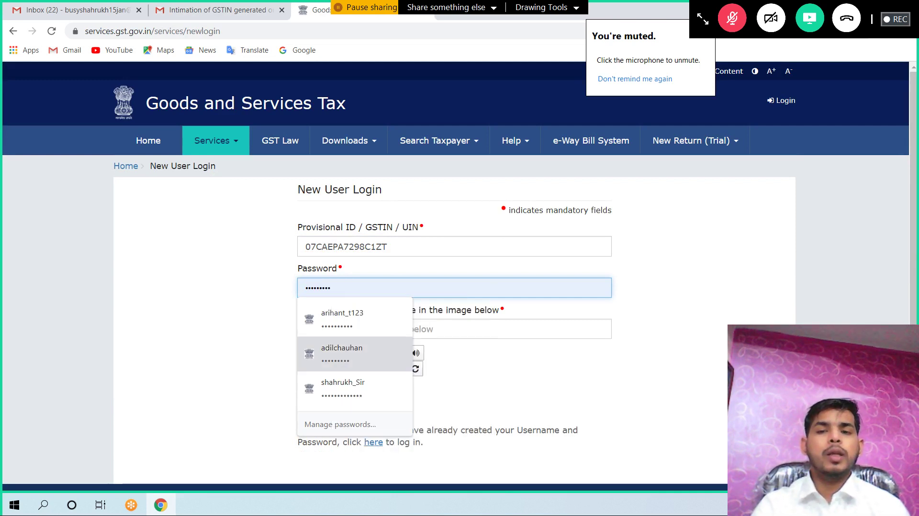
{"action": "right_click", "coordinate": [405, 287]}
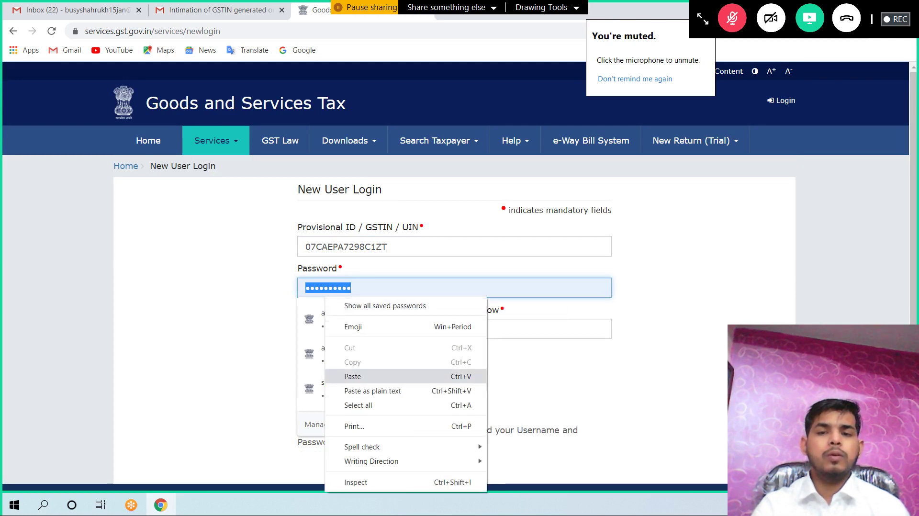
{"action": "left_click", "coordinate": [433, 367]}
{"action": "right_click", "coordinate": [336, 289]}
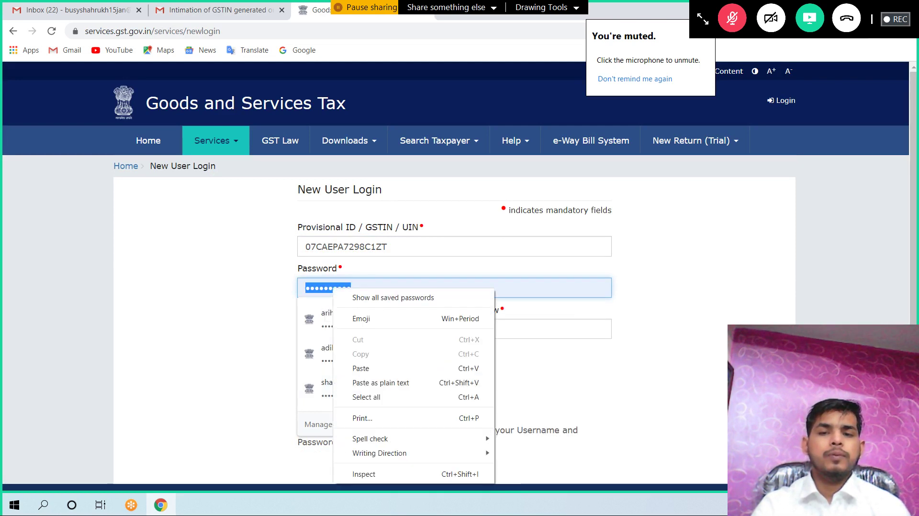
{"action": "left_click", "coordinate": [357, 368]}
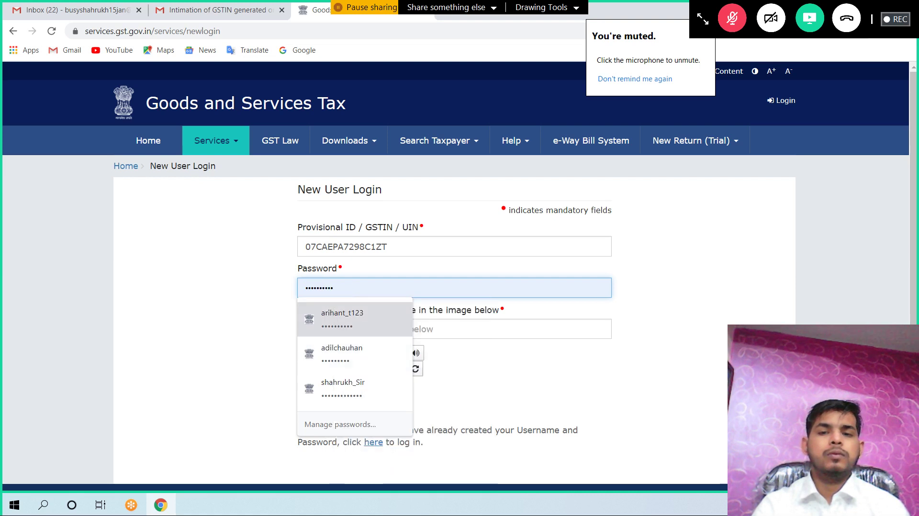
{"action": "left_click", "coordinate": [343, 319]}
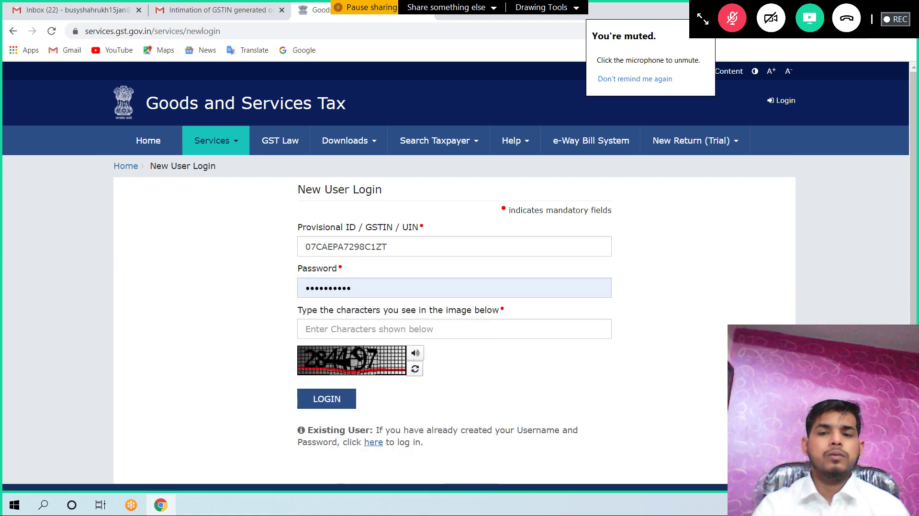
{"action": "left_click", "coordinate": [335, 288]}
{"action": "key", "text": "BackSpace"}
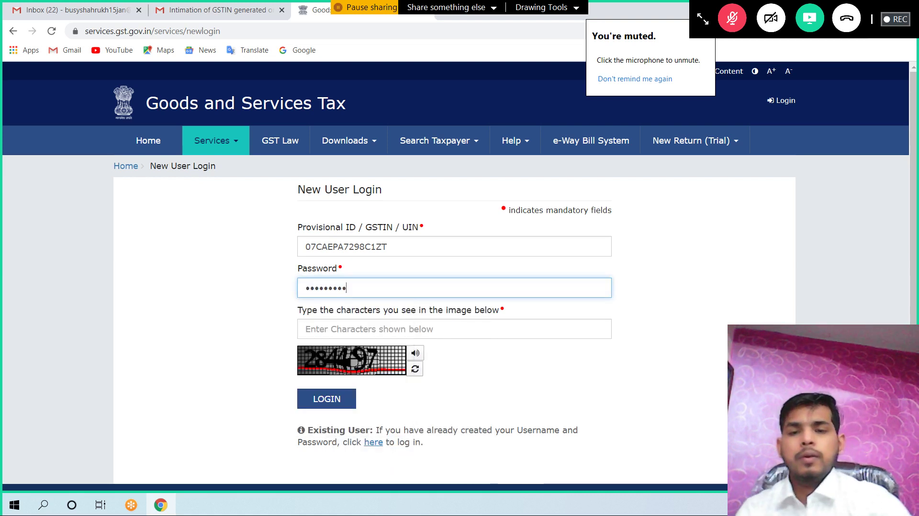
{"action": "key", "text": "BackSpace"}
{"action": "key", "text": "BackSpace"}
{"action": "key", "text": "BackSpace"}
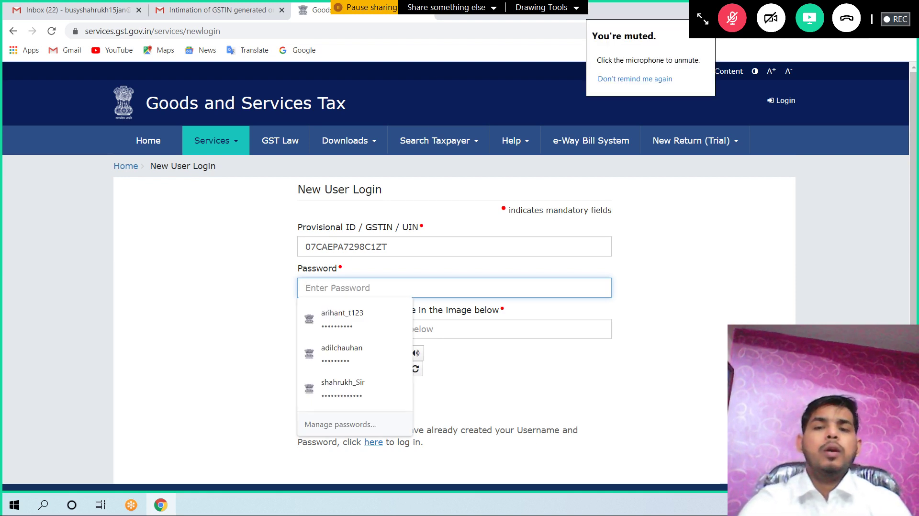
{"action": "right_click", "coordinate": [435, 288]}
{"action": "left_click", "coordinate": [479, 191]}
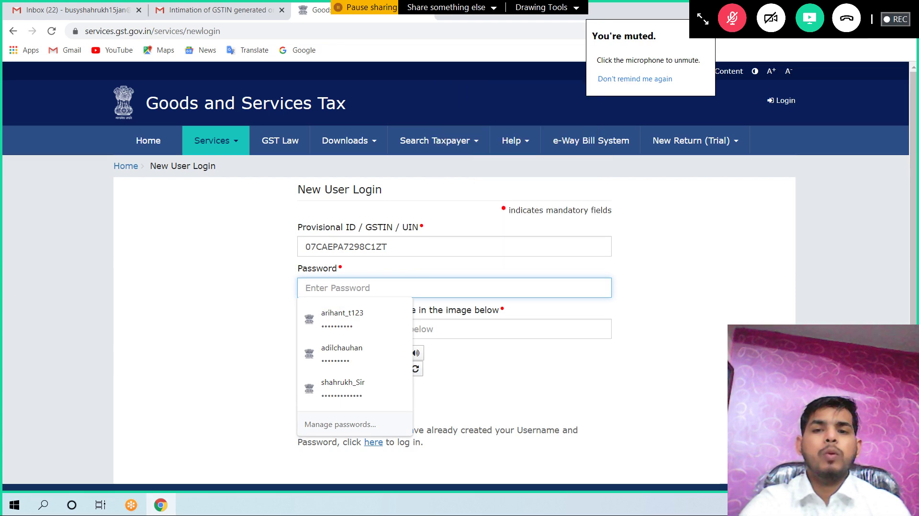
Retype the temporary password into the Password field, reading it from the email piece by piece
{"action": "left_click", "coordinate": [218, 10]}
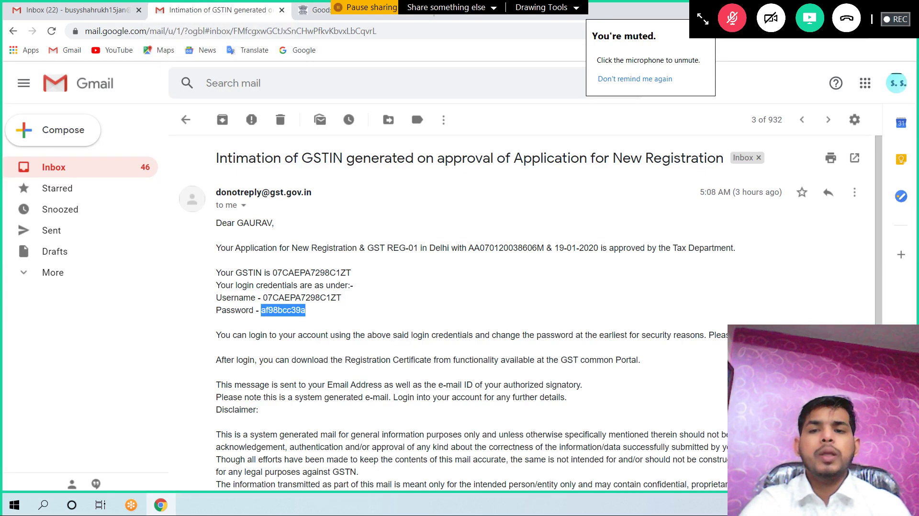
{"action": "left_click", "coordinate": [313, 9]}
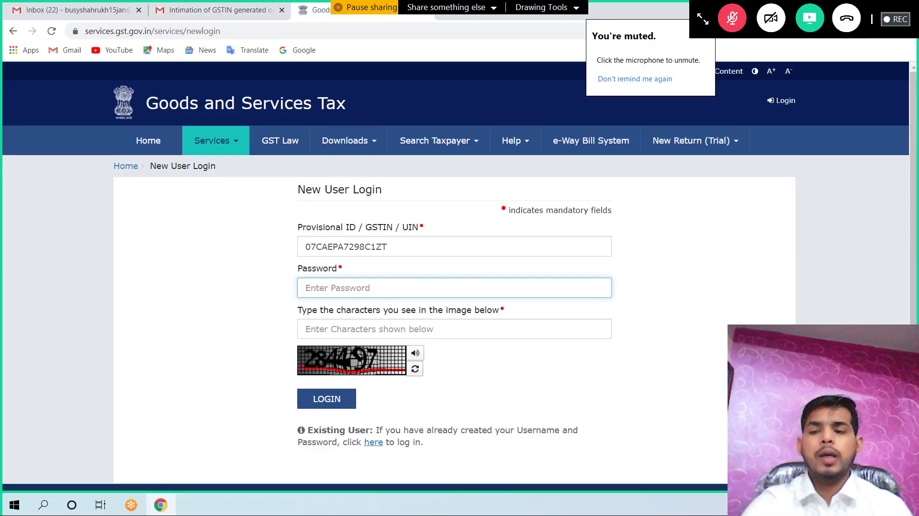
{"action": "left_click", "coordinate": [436, 288]}
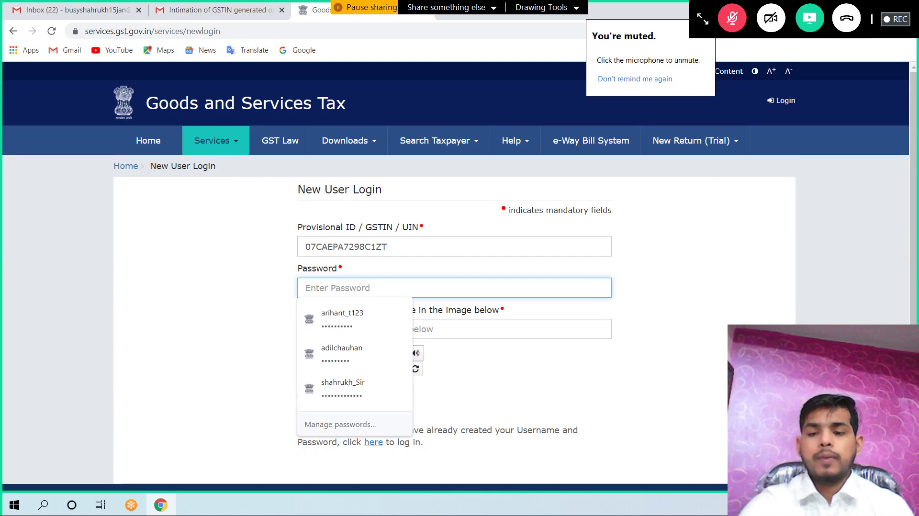
{"action": "left_click", "coordinate": [216, 10]}
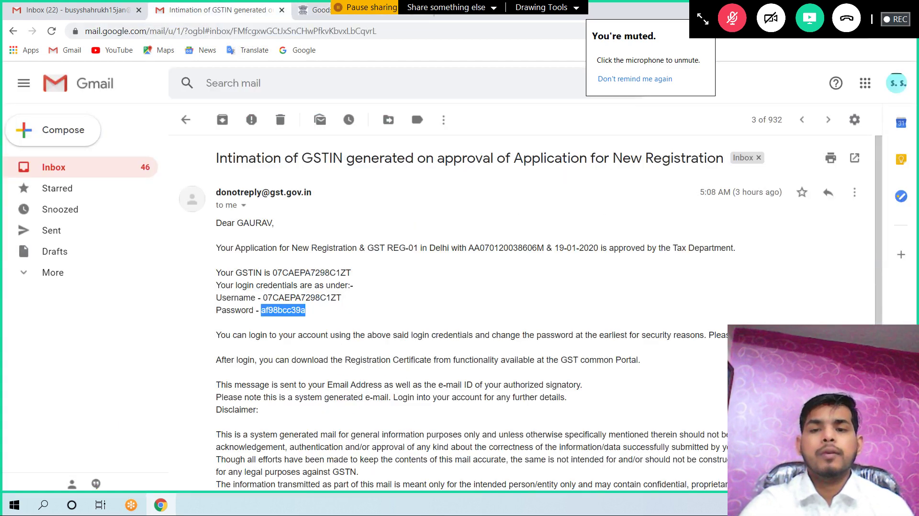
{"action": "key", "text": "ctrl+Tab"}
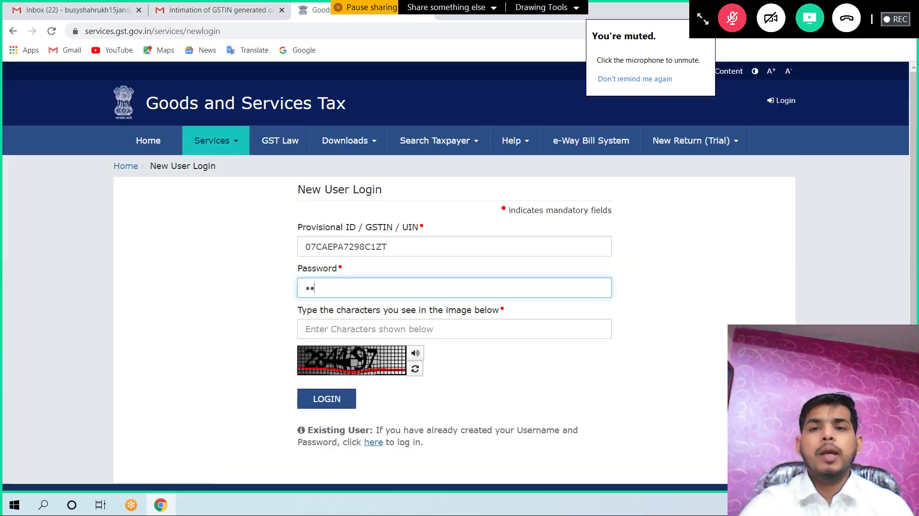
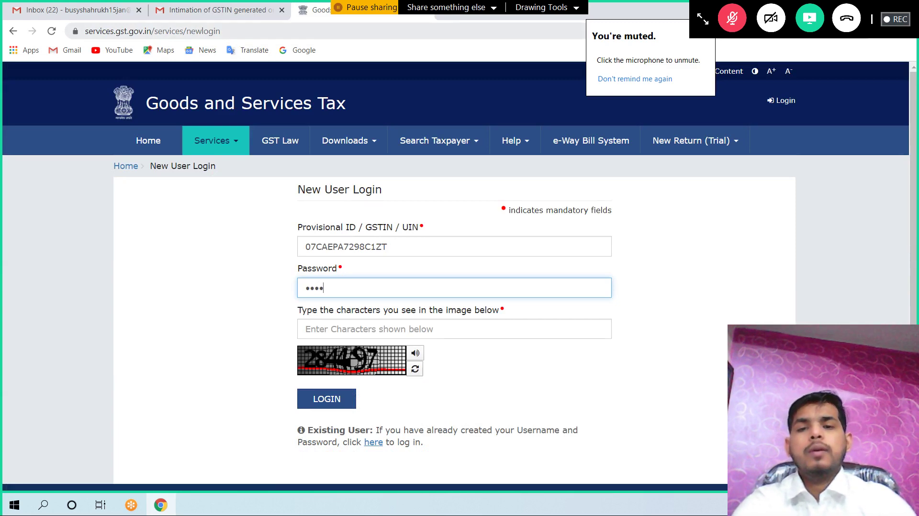
{"action": "key", "text": "ctrl+shift+Tab"}
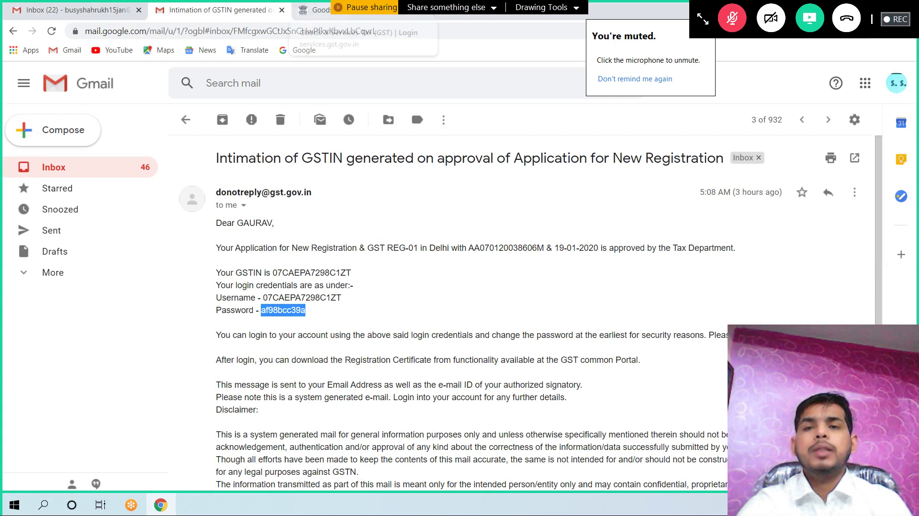
{"action": "key", "text": "ctrl+Tab"}
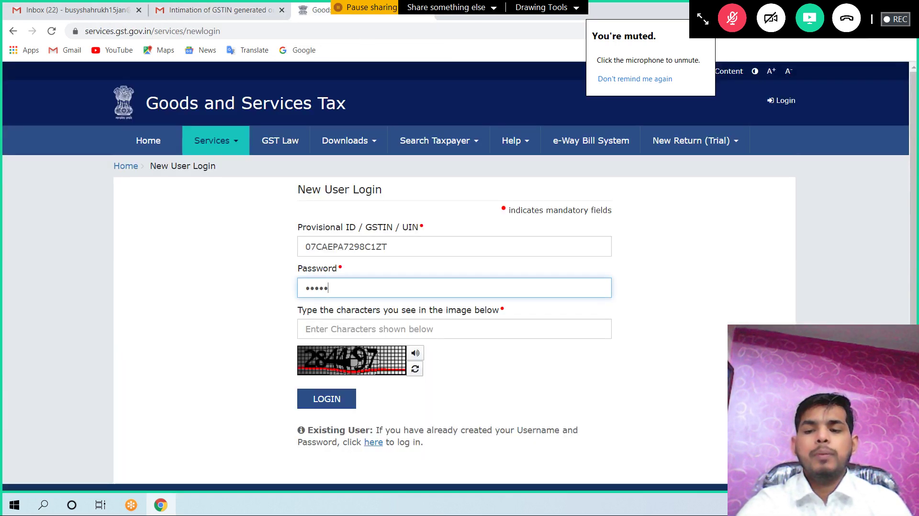
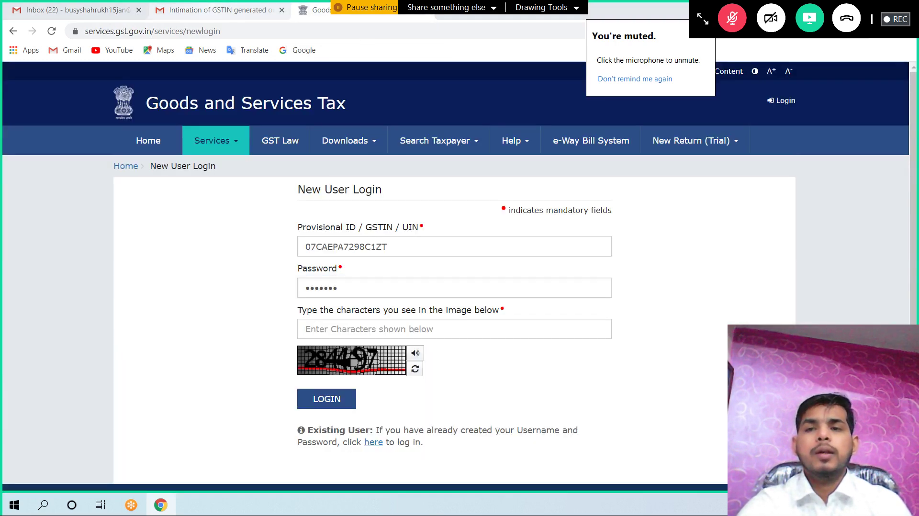
{"action": "key", "text": "ctrl+shift+Tab"}
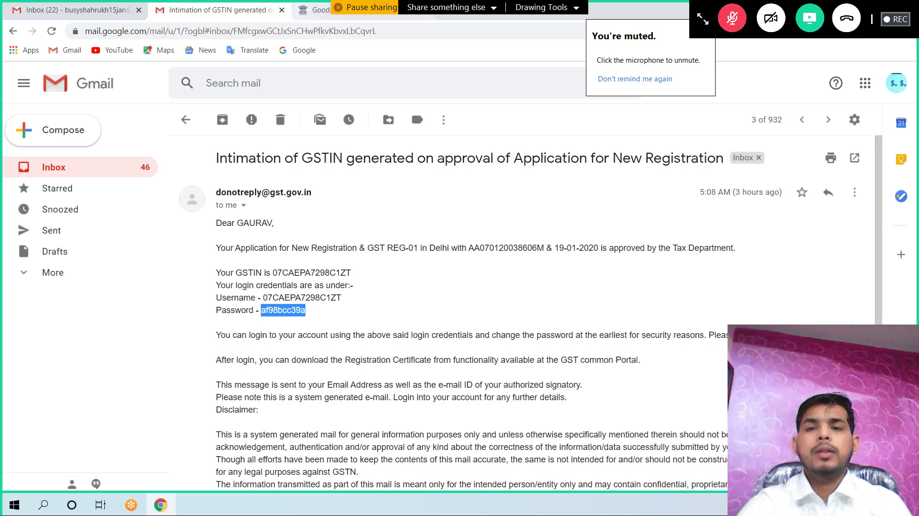
{"action": "key", "text": "ctrl+Tab"}
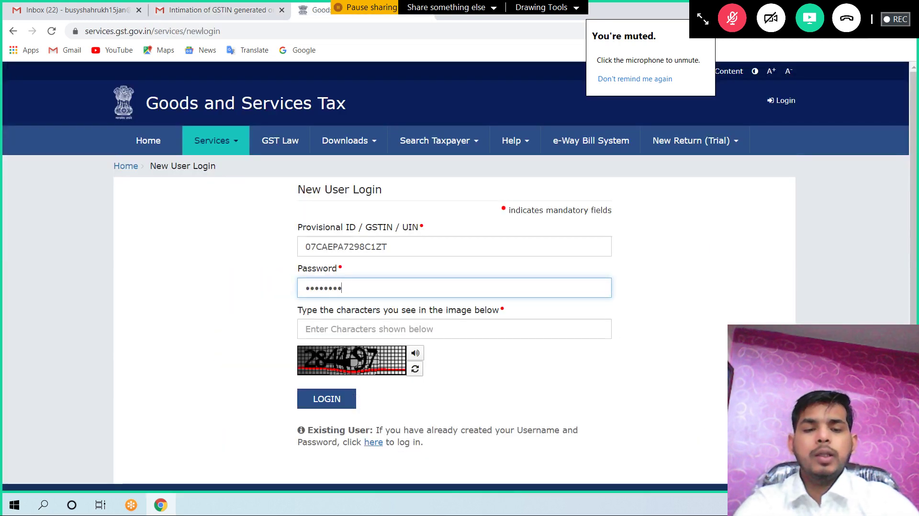
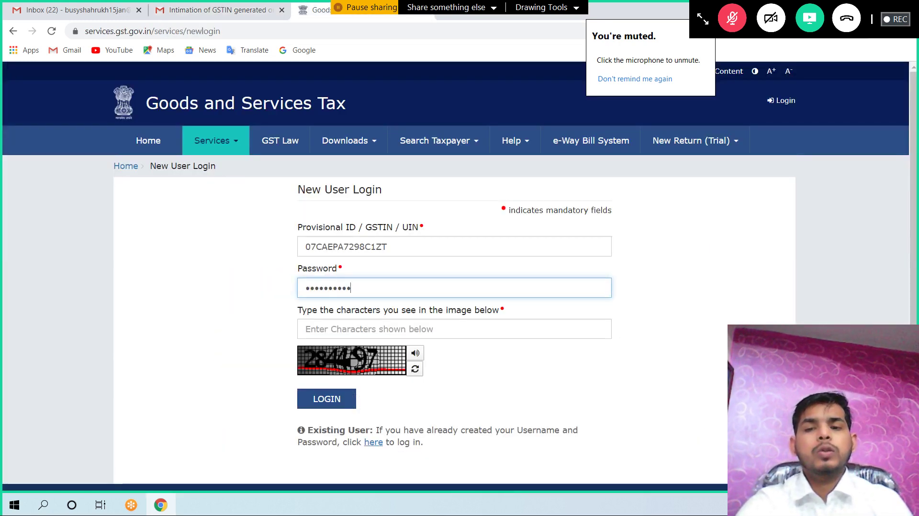
Enter the captcha characters and submit the new user login
{"action": "left_click", "coordinate": [455, 329]}
{"action": "type", "text": "2"}
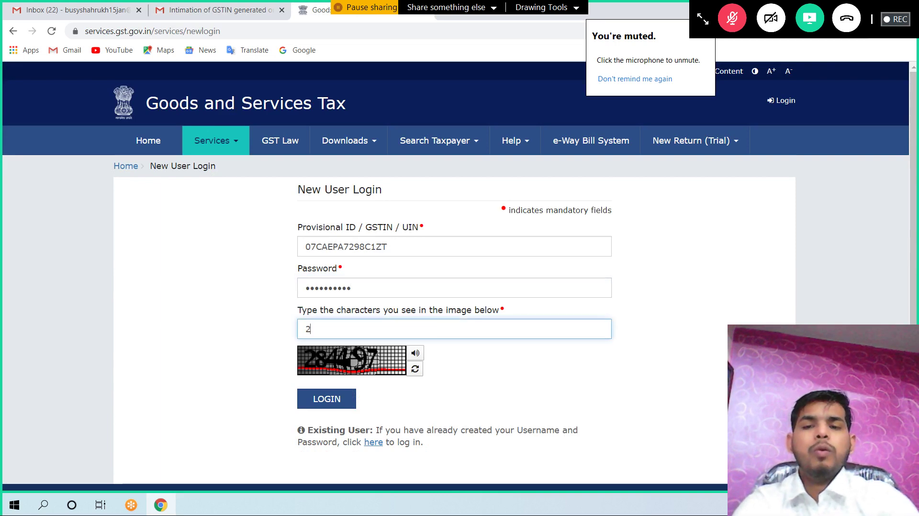
{"action": "type", "text": "84497"}
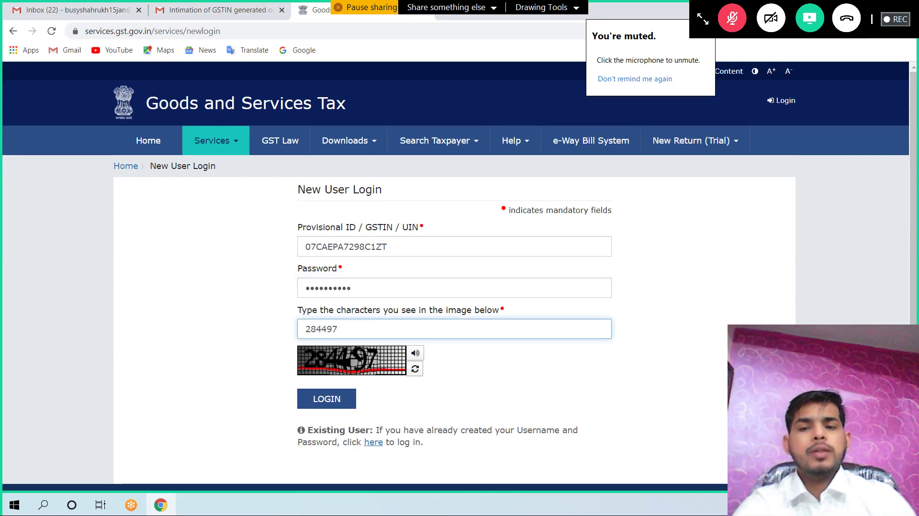
{"action": "key", "text": "Return"}
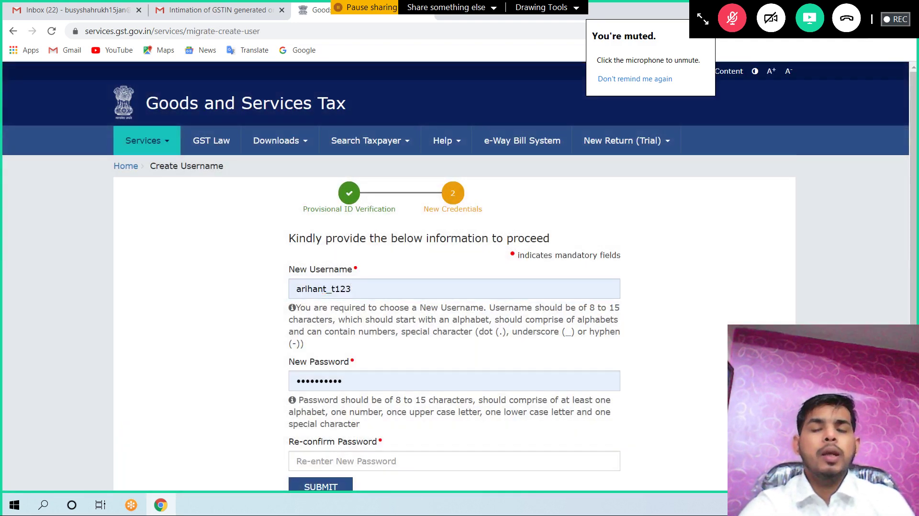
Replace the autofilled username with a new username ending in 01
{"action": "left_click", "coordinate": [351, 289]}
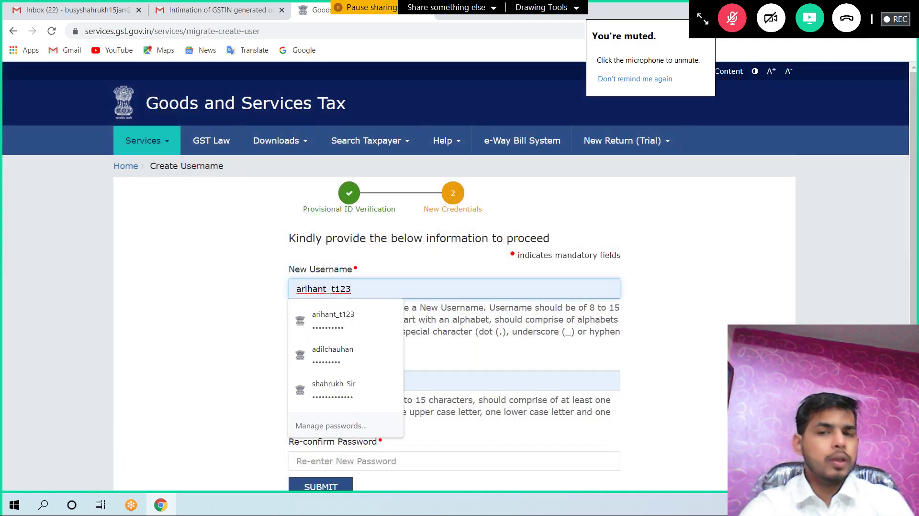
{"action": "key", "text": "BackSpace"}
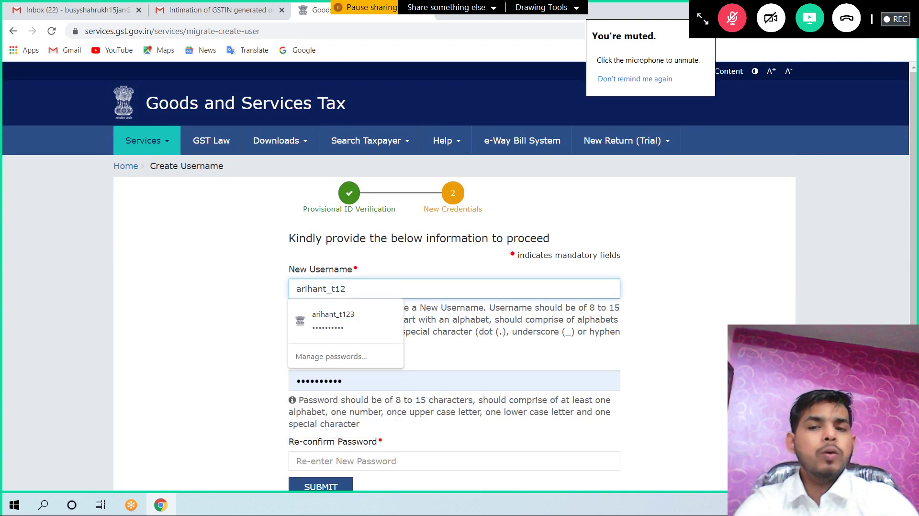
{"action": "key", "text": "BackSpace"}
{"action": "key", "text": "BackSpace"}
{"action": "key", "text": "BackSpace"}
{"action": "key", "text": "BackSpace"}
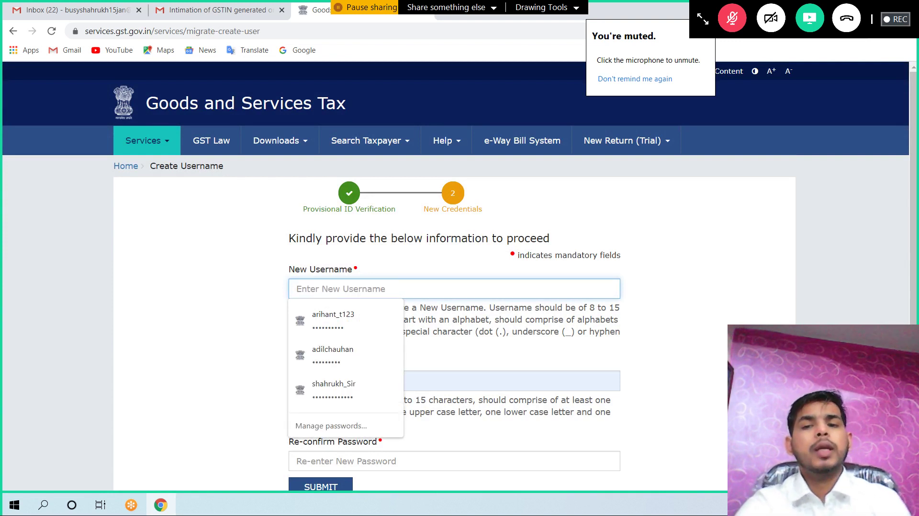
{"action": "key", "text": "Tab"}
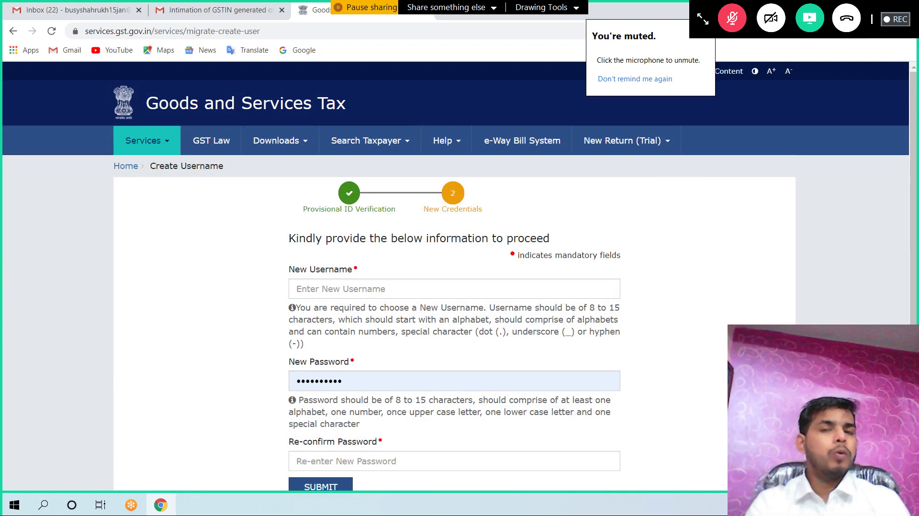
{"action": "left_click", "coordinate": [335, 288]}
{"action": "type", "text": "s"}
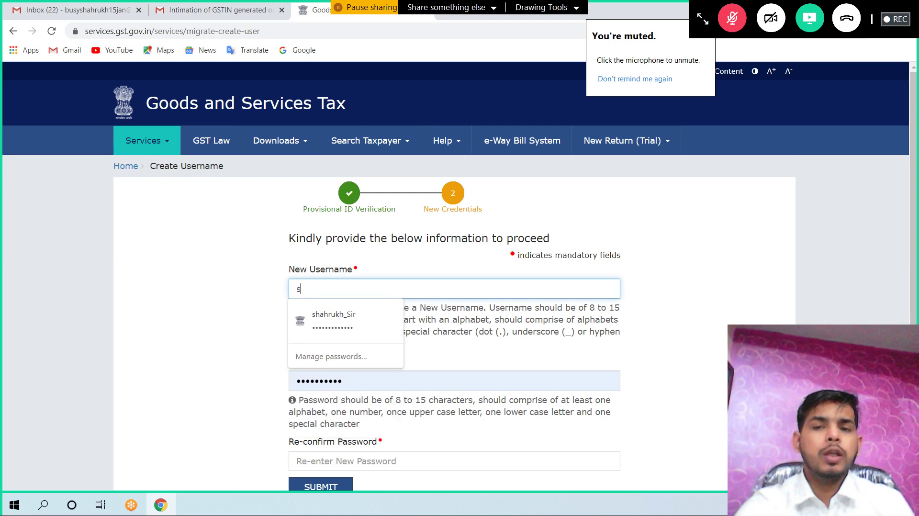
{"action": "type", "text": "ai"}
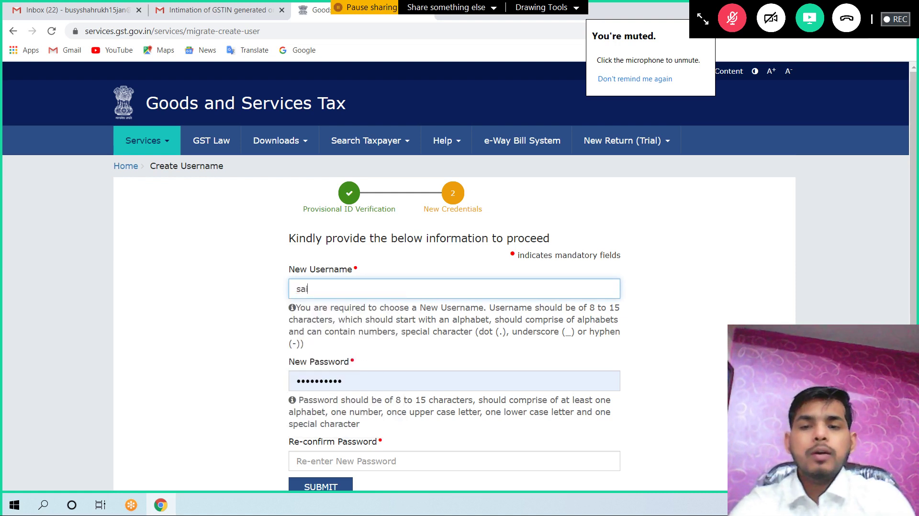
{"action": "type", "text": "trd"}
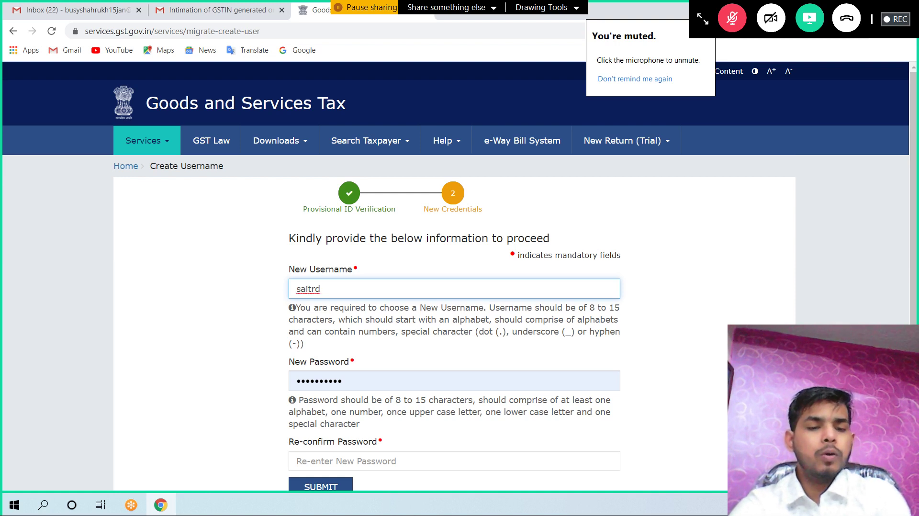
{"action": "type", "text": "01"}
Enter the new password and its re-confirmation, then submit the Create Username form
{"action": "key", "text": "Tab"}
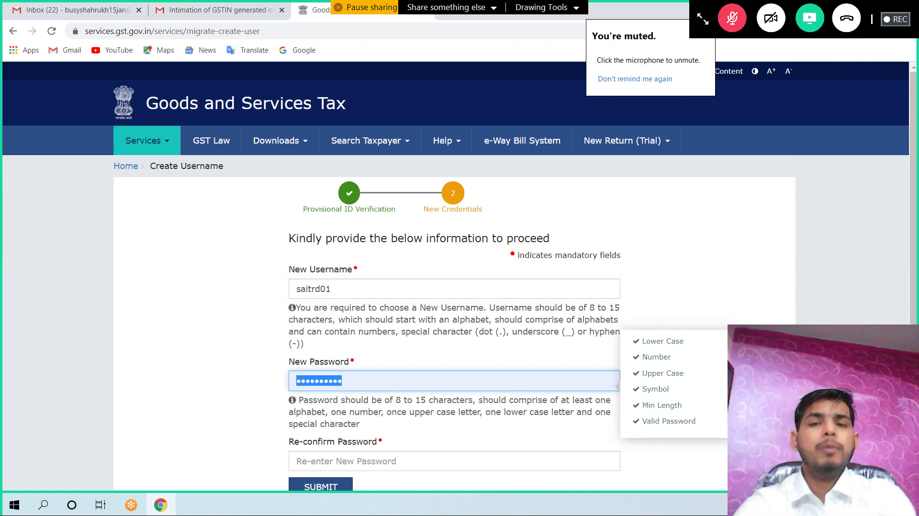
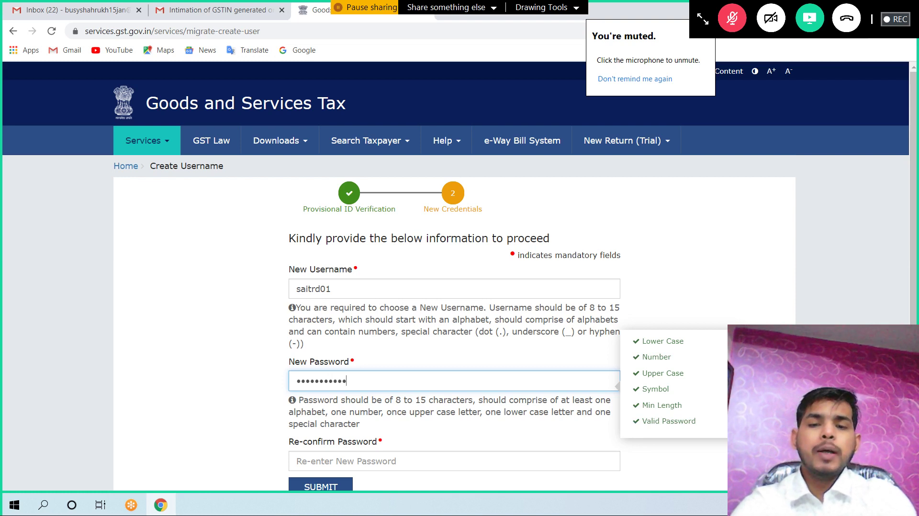
{"action": "key", "text": "Tab"}
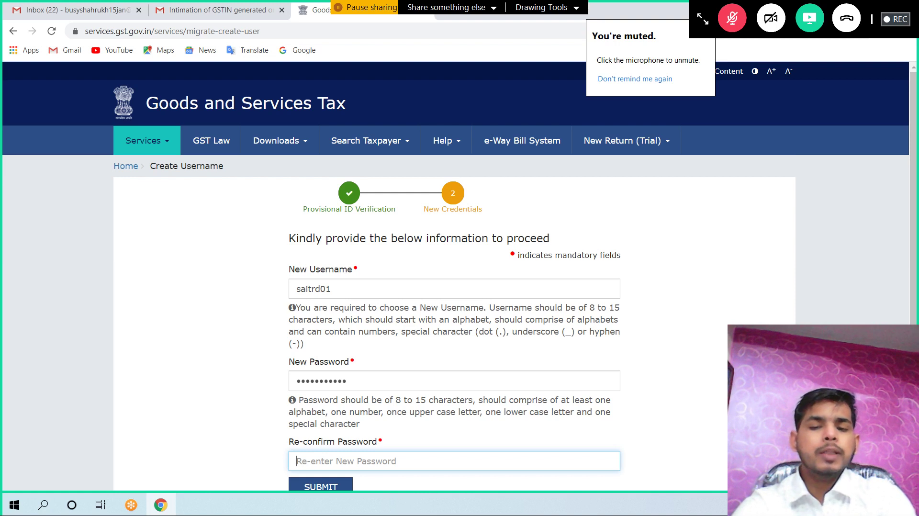
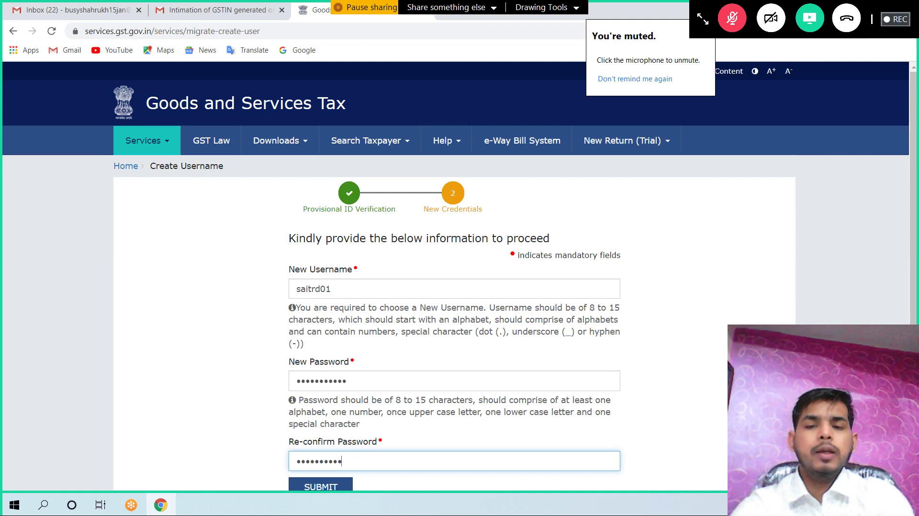
{"action": "key", "text": "Tab"}
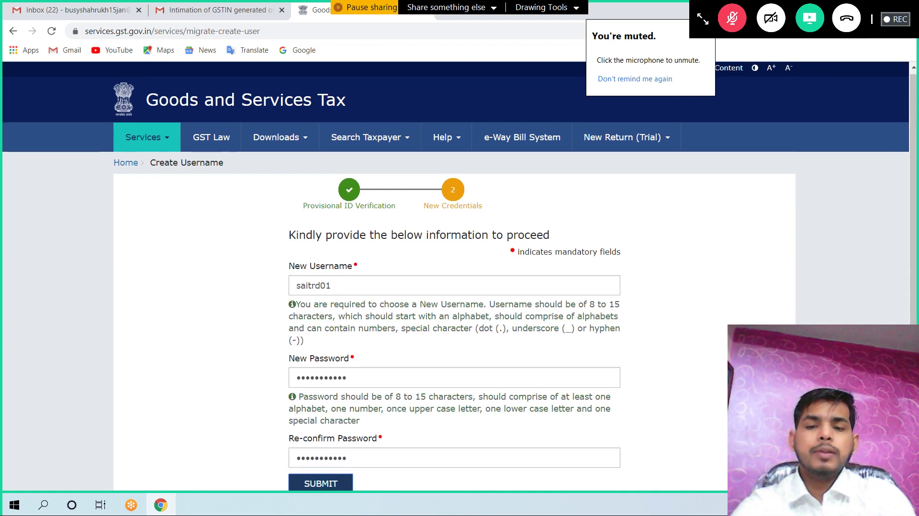
{"action": "key", "text": "Return"}
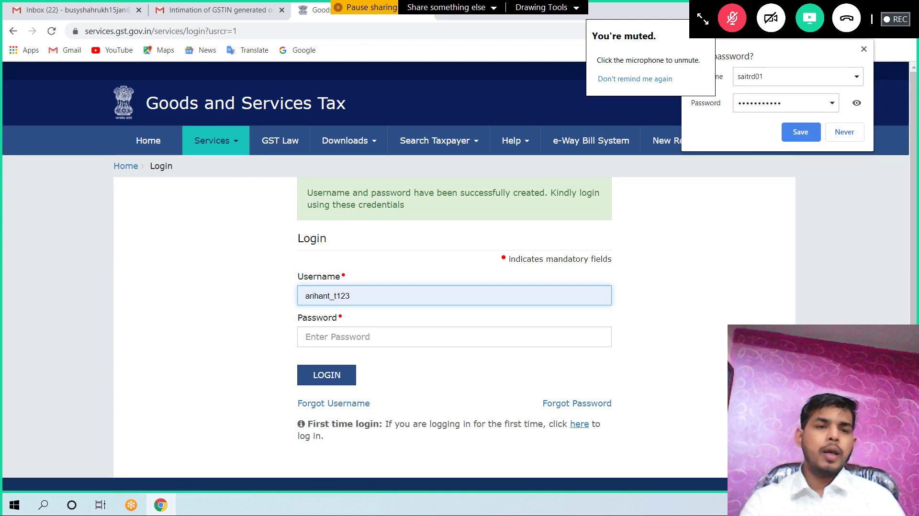
Save the new credentials in Chrome, autofill them, enter the captcha and log in
{"action": "left_click", "coordinate": [801, 132]}
{"action": "type", "text": "saitrd01"}
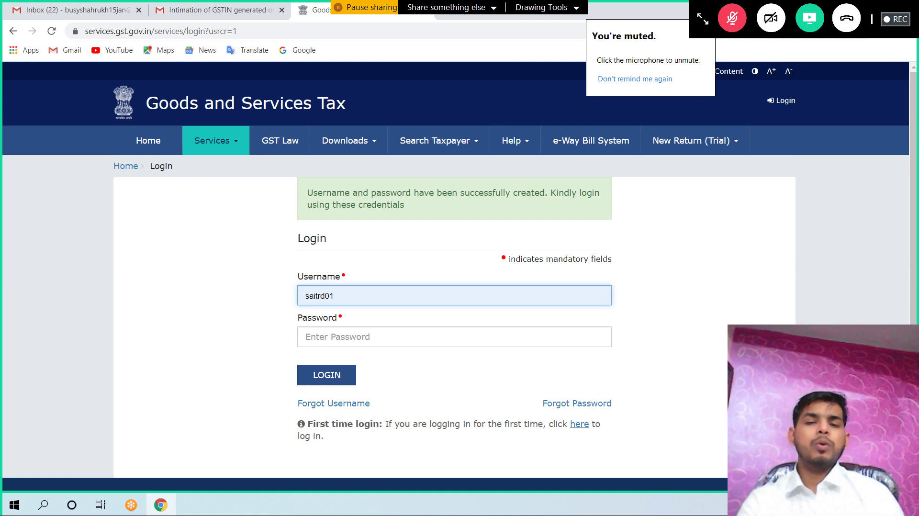
{"action": "left_click", "coordinate": [335, 337]}
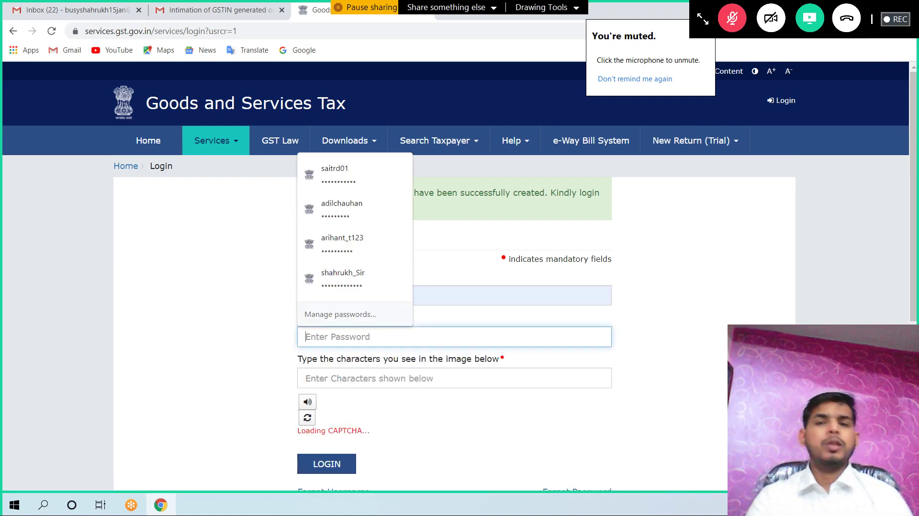
{"action": "key", "text": "Return"}
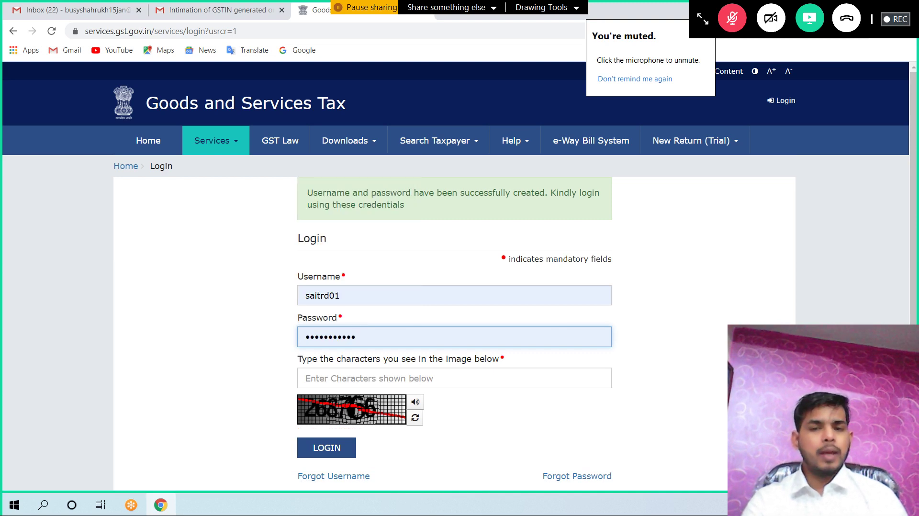
{"action": "left_click", "coordinate": [335, 378]}
{"action": "type", "text": "2"}
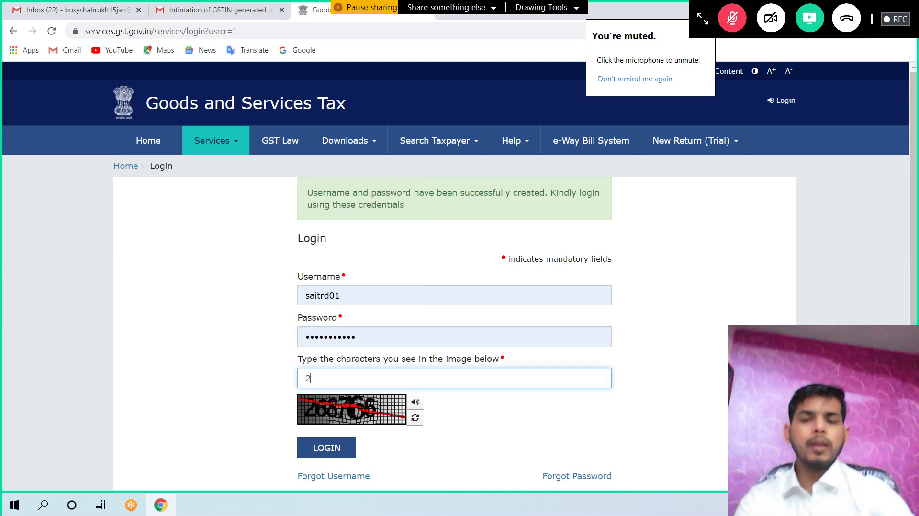
{"action": "type", "text": "68766"}
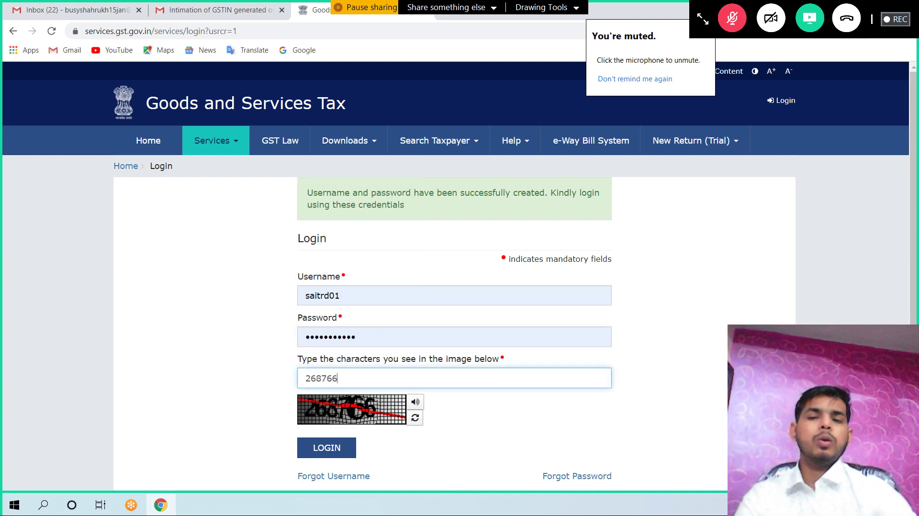
{"action": "key", "text": "Return"}
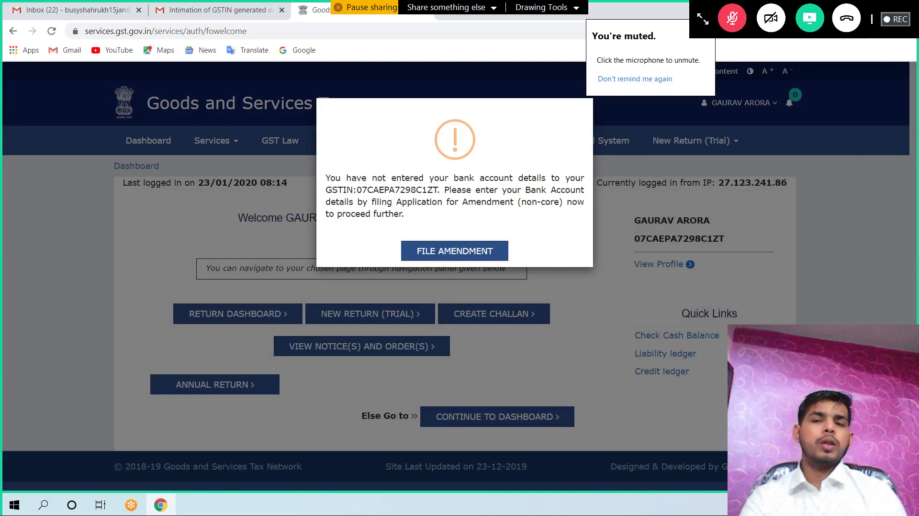
Choose File Amendment on the bank-details alert, then go back to the Dashboard
{"action": "left_click", "coordinate": [454, 251]}
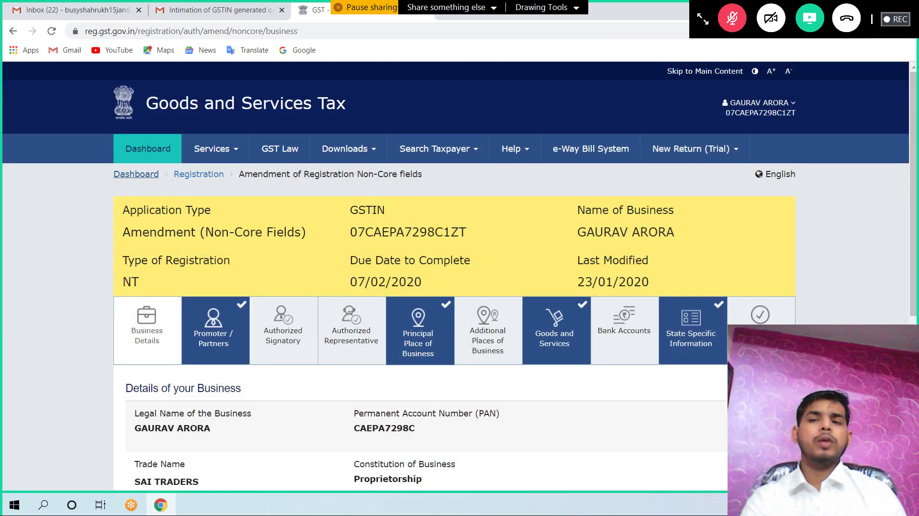
{"action": "left_click", "coordinate": [136, 174]}
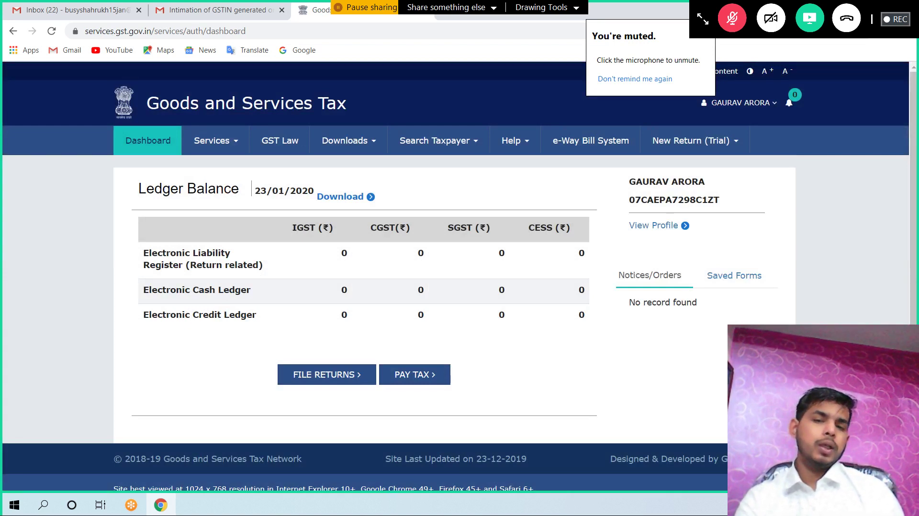
Open File Returns from the dashboard, preset to financial year 2019-20 and January
{"action": "left_click", "coordinate": [327, 375]}
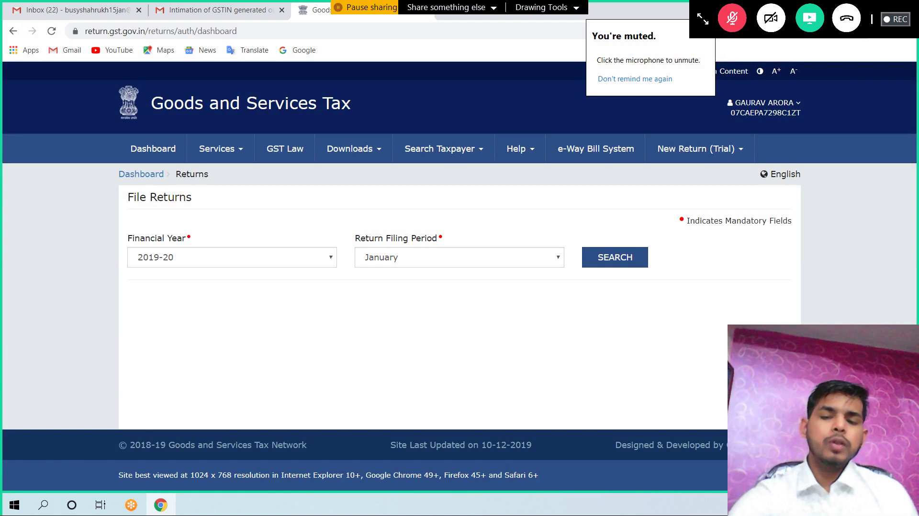
Show the Windows desktop with Windows+D, hiding the browser
{"action": "key", "text": "super+d"}
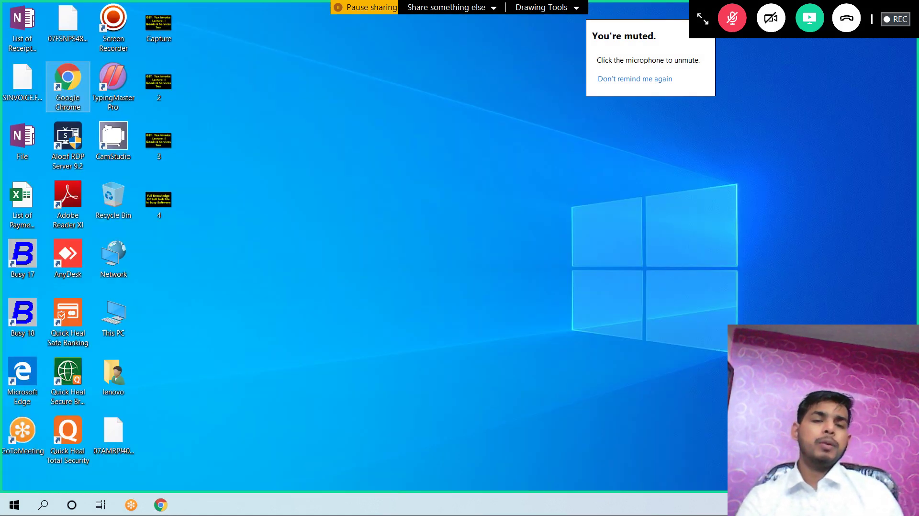